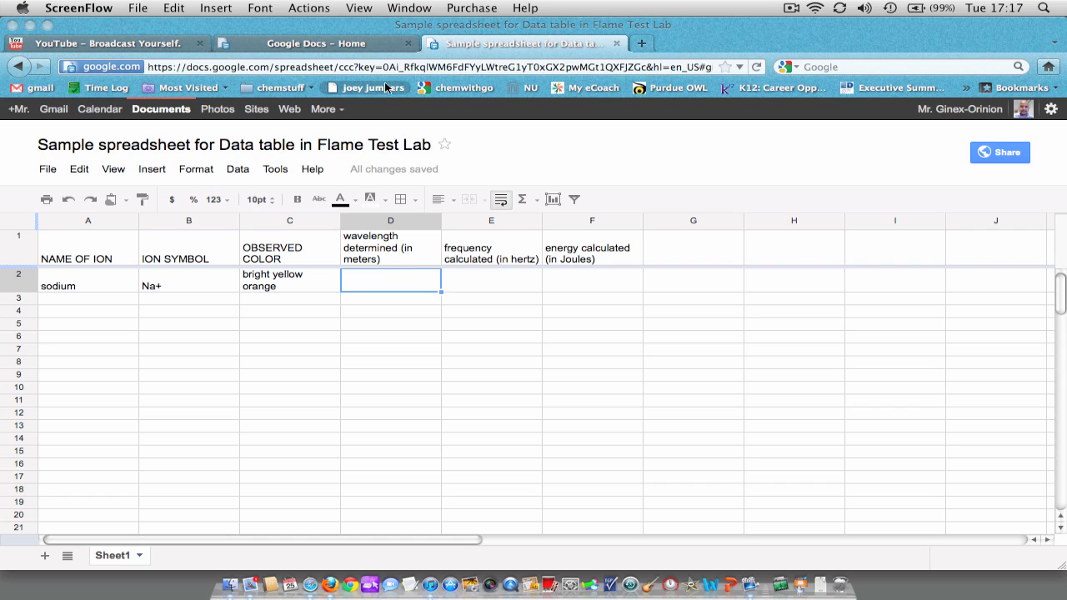
Show the options for creating a new file on the Google Docs home page
left_click(362, 48)
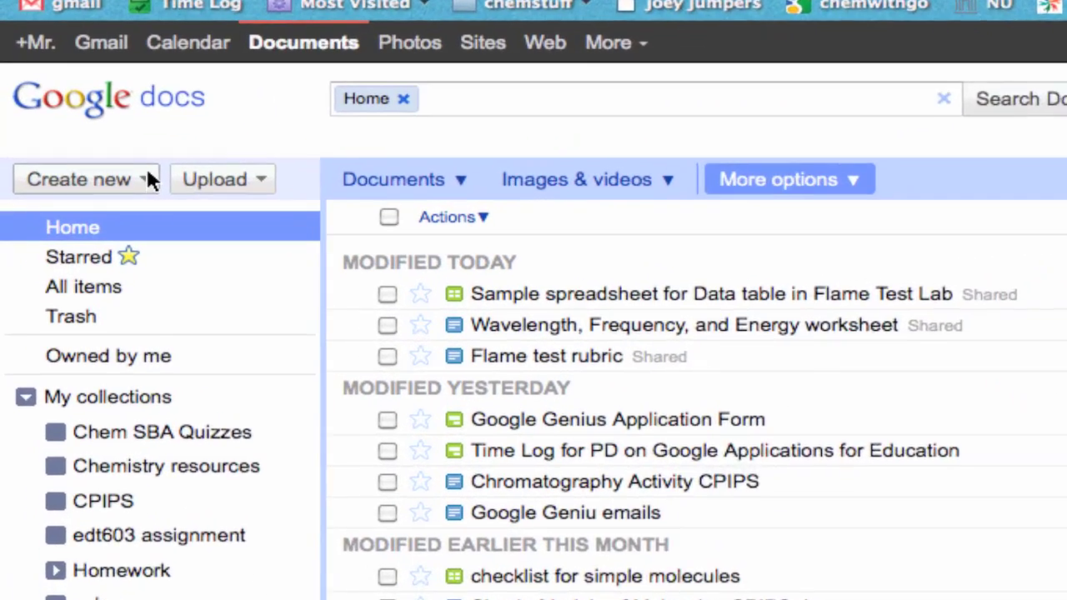
left_click(63, 177)
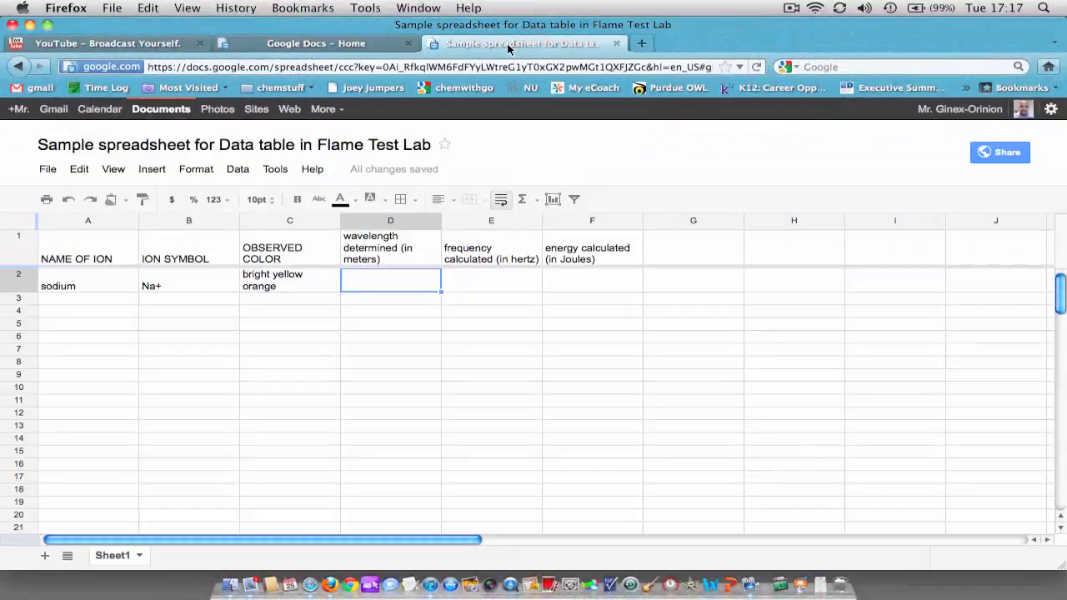
Open the spreadsheet's rename dialog and accept the name "Sample spreadsheet for Data table in Flame Test Lab"
left_click(407, 150)
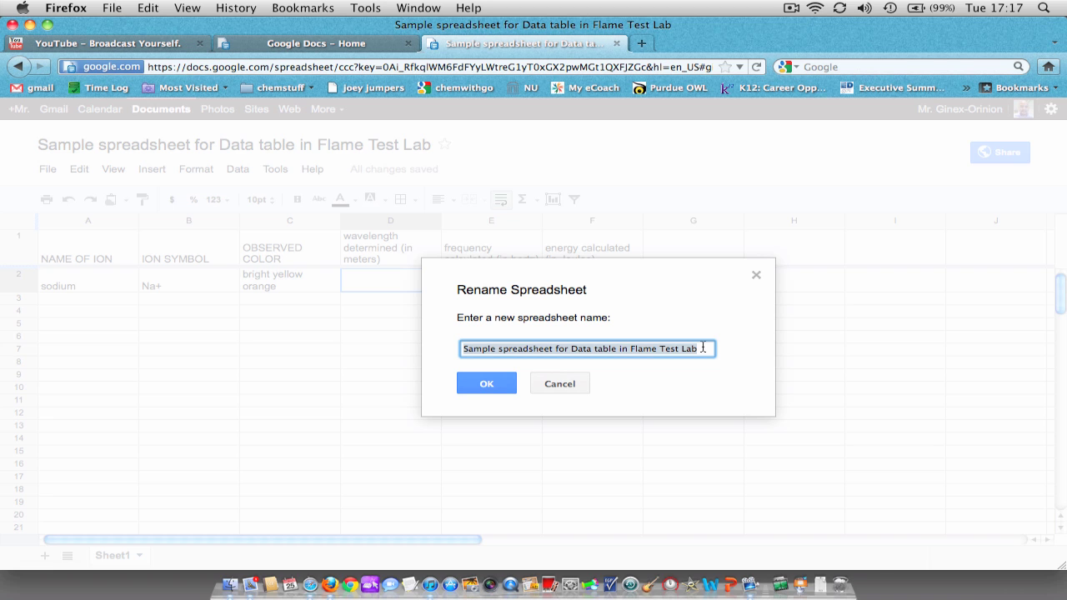
left_click(484, 384)
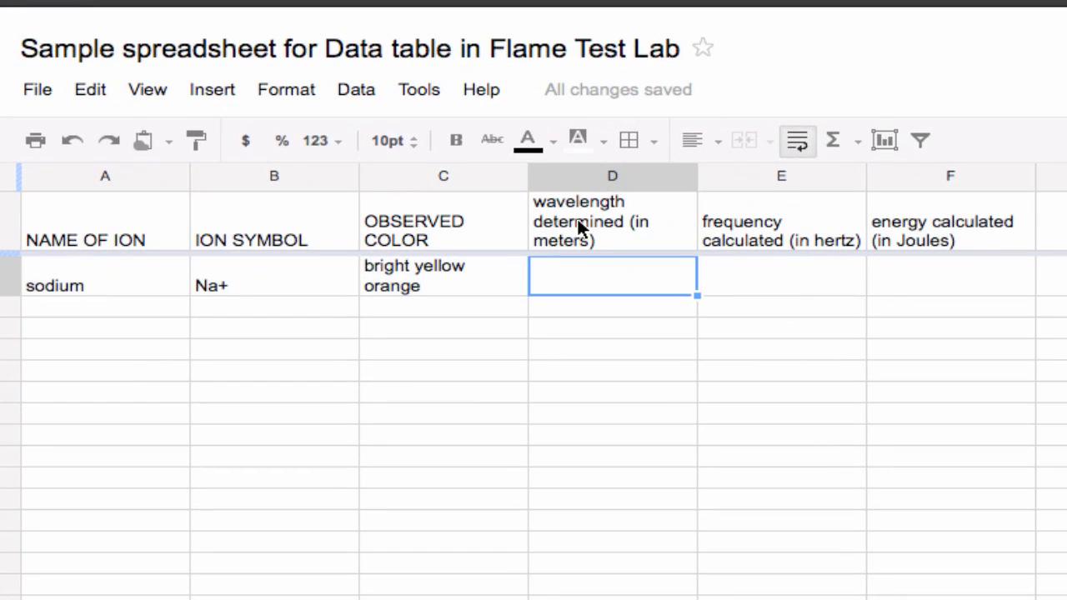
left_click(127, 233)
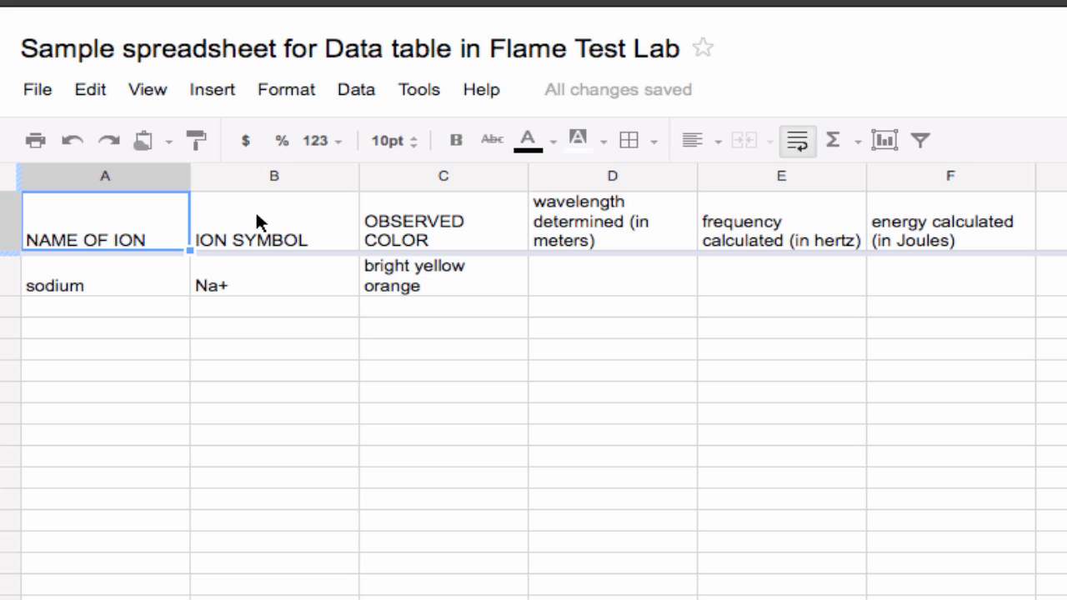
left_click(107, 281)
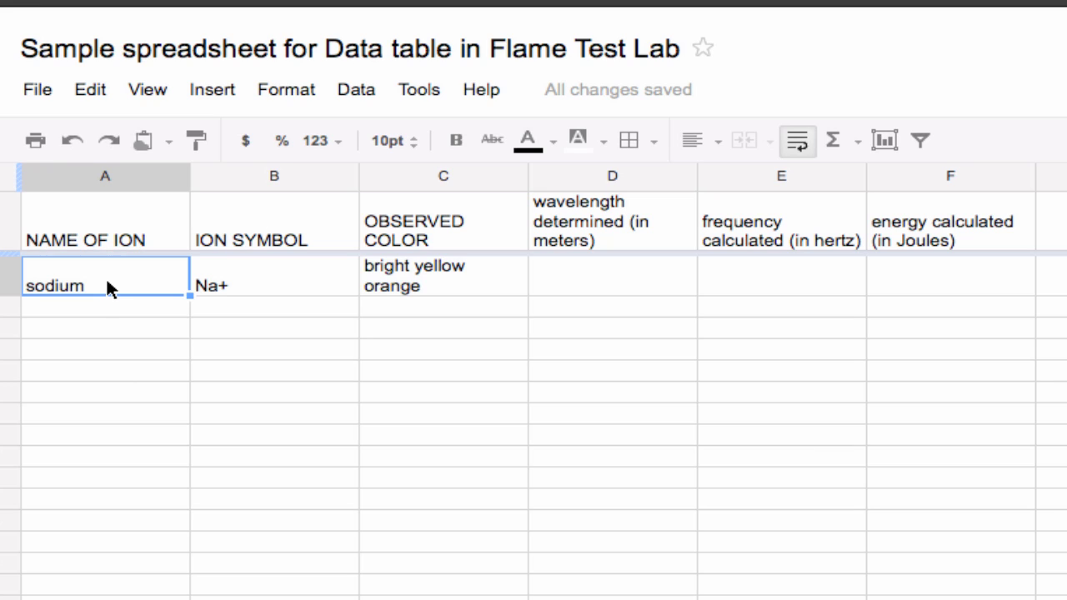
left_click(275, 283)
left_click(480, 287)
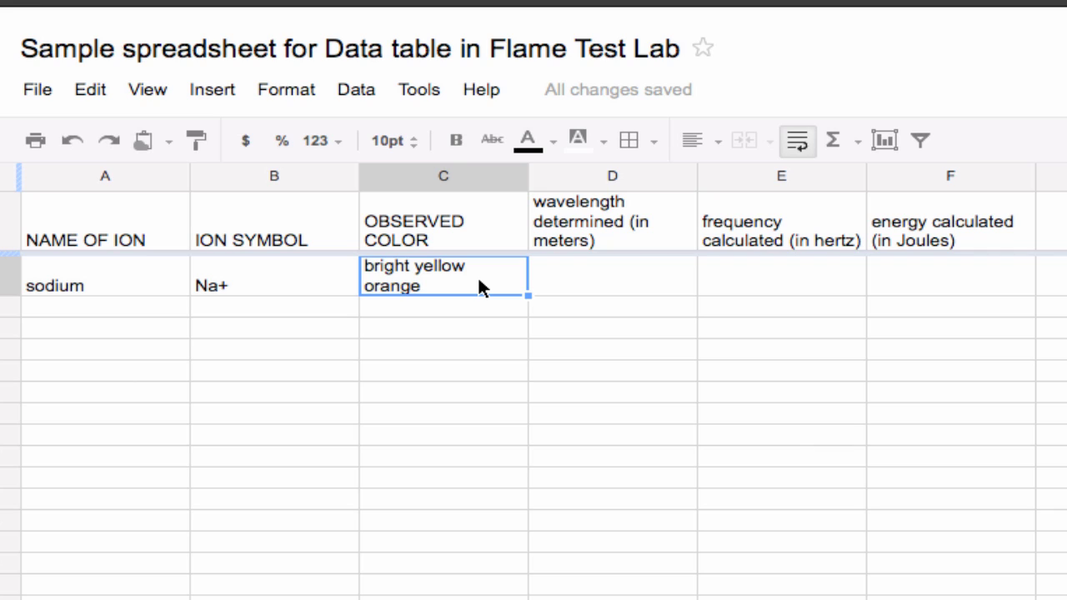
Enter 610e-9 as sodium's wavelength in cell D2
left_click(560, 286)
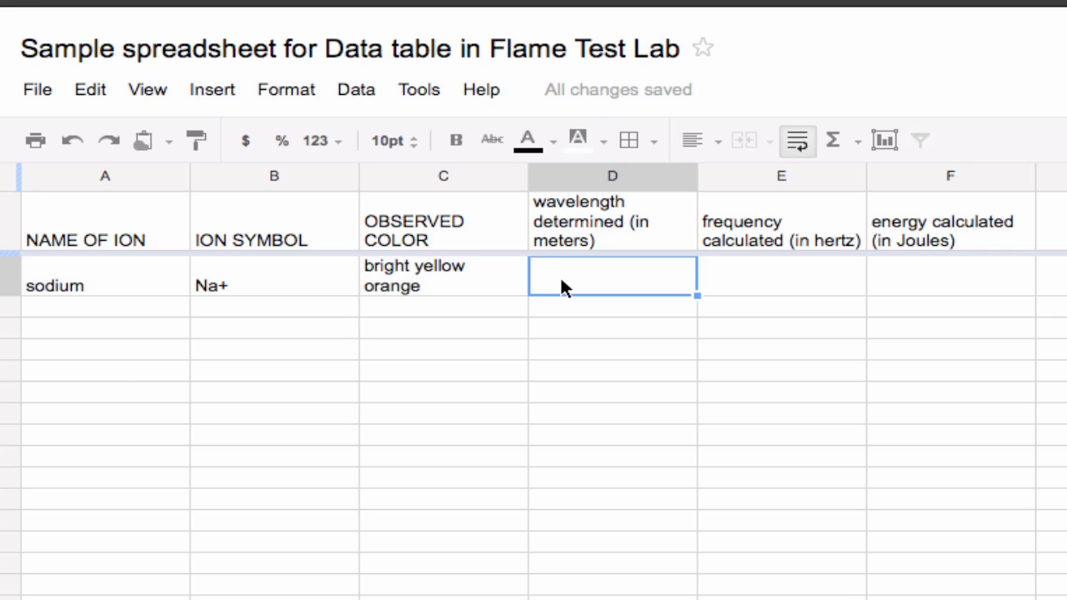
type("610")
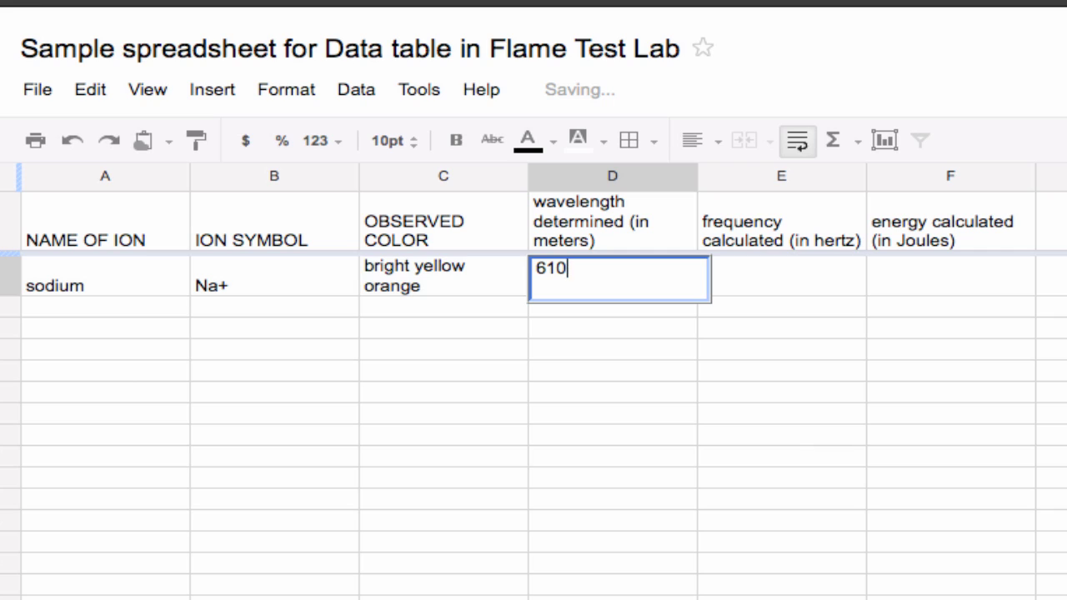
type("e")
type("-9")
key("Return")
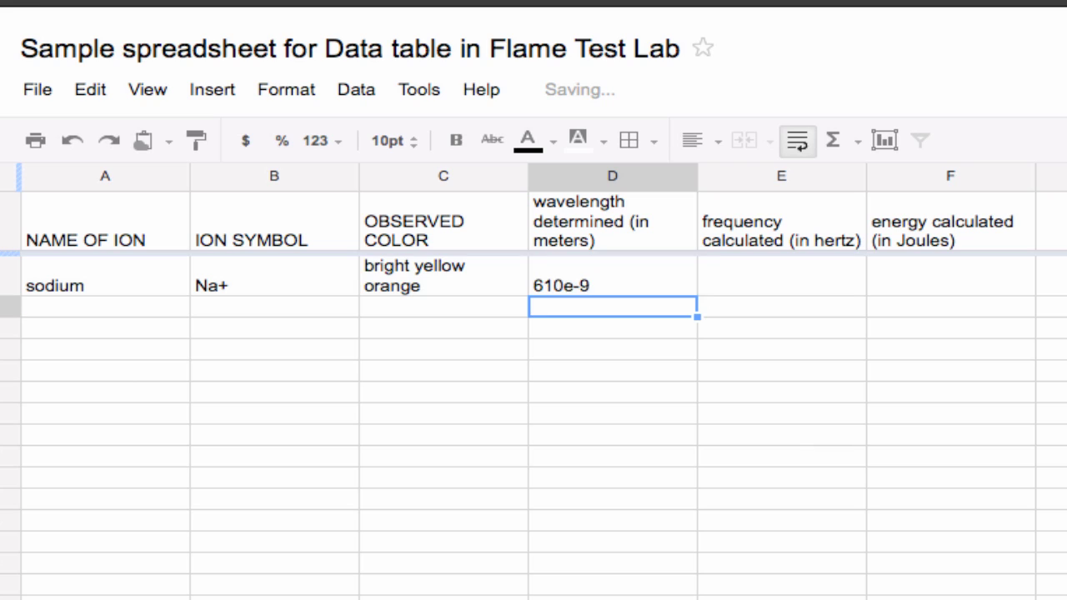
Apply the Scientific number format to sodium's wavelength in D2
left_click(644, 285)
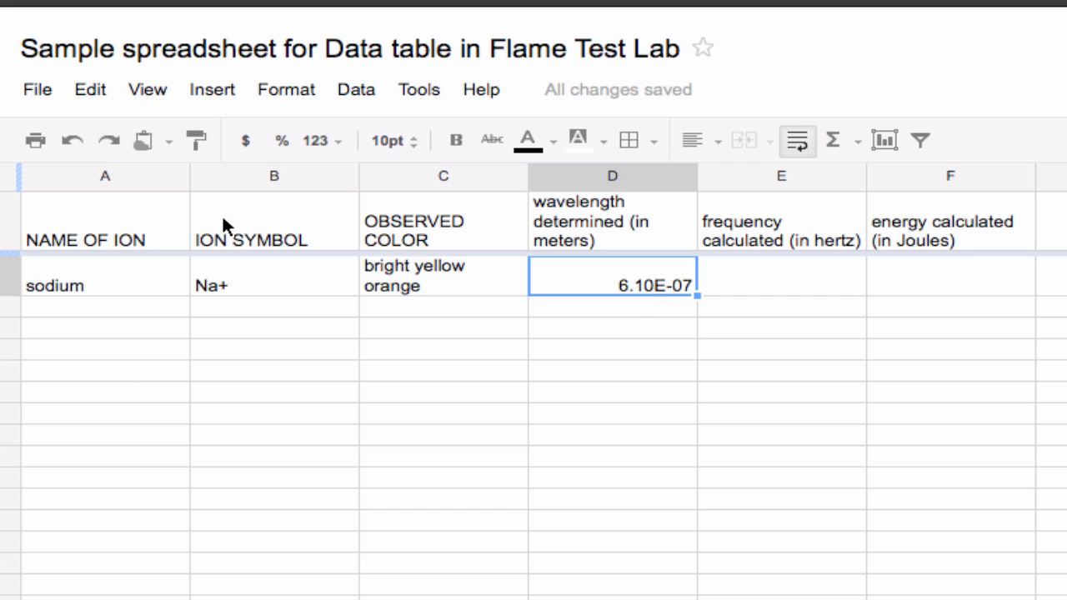
left_click(331, 140)
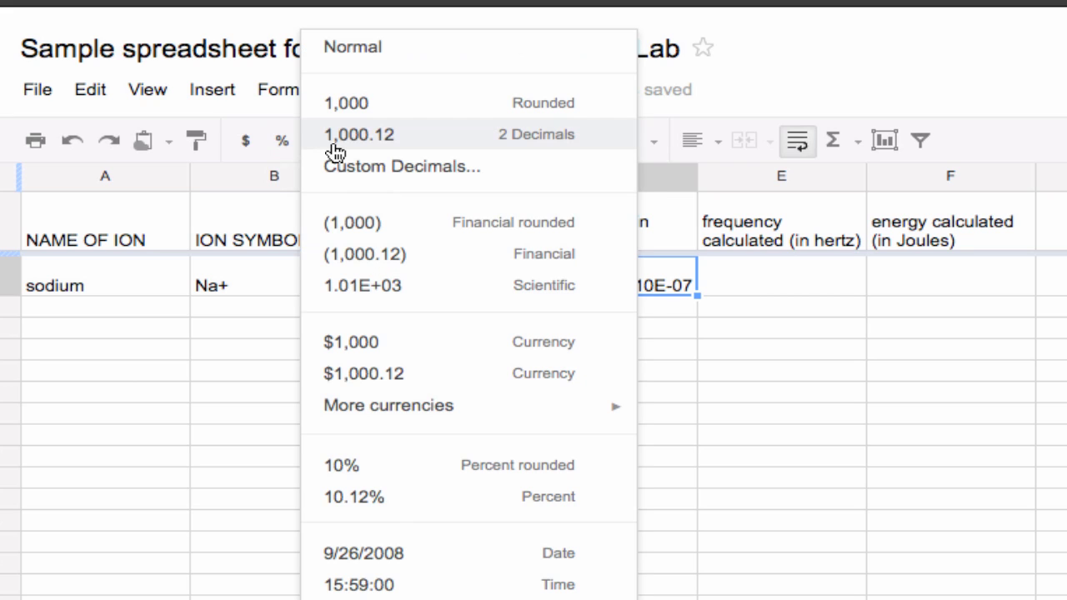
left_click(366, 288)
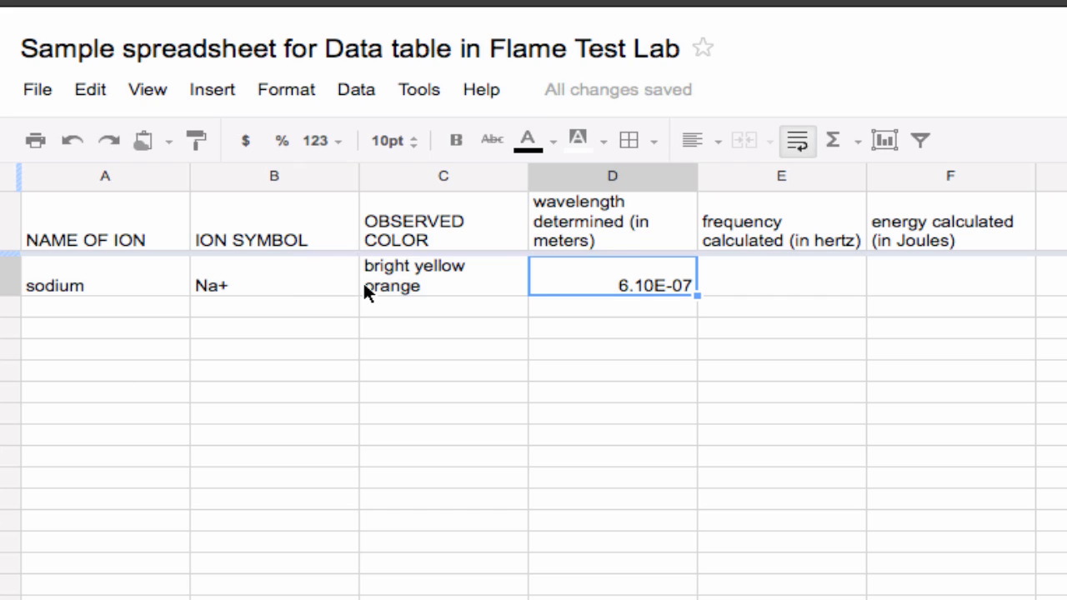
Try the Normal number format on the wavelength in D2, and return the cell to Scientific
left_click(325, 140)
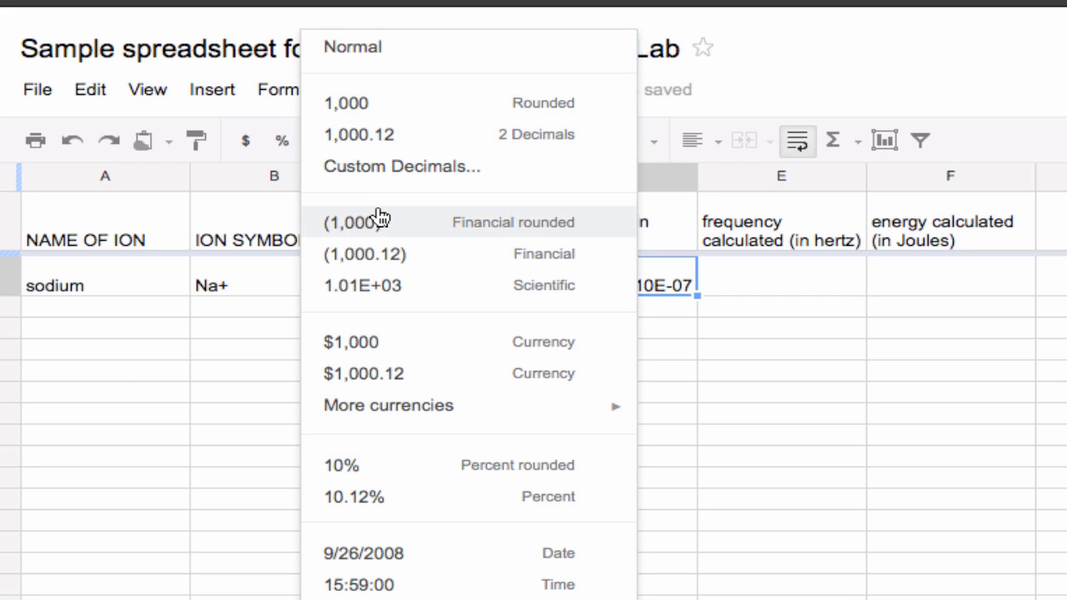
left_click(431, 51)
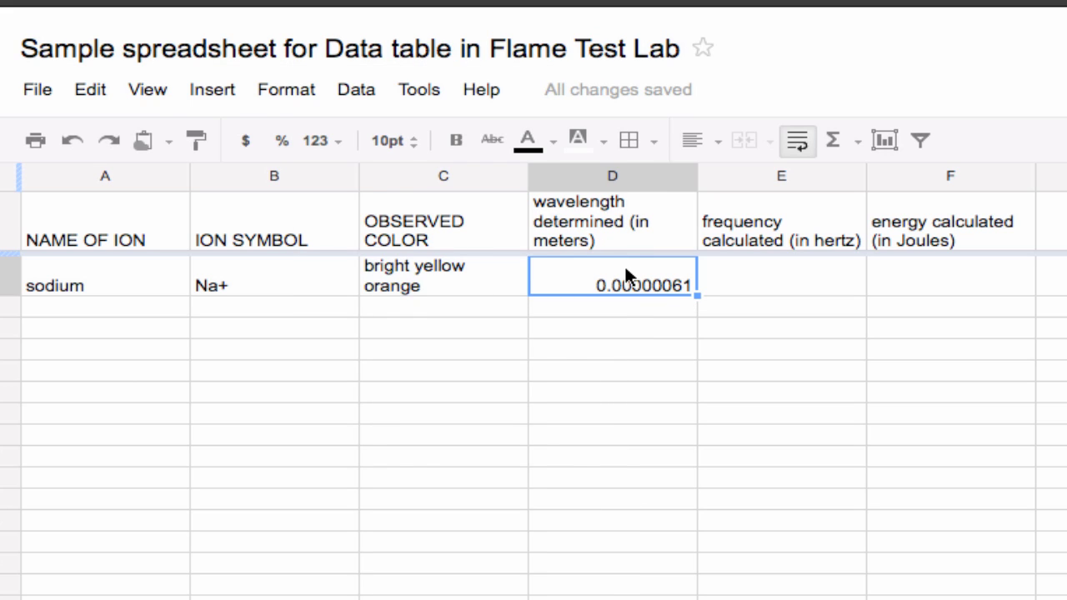
left_click(321, 140)
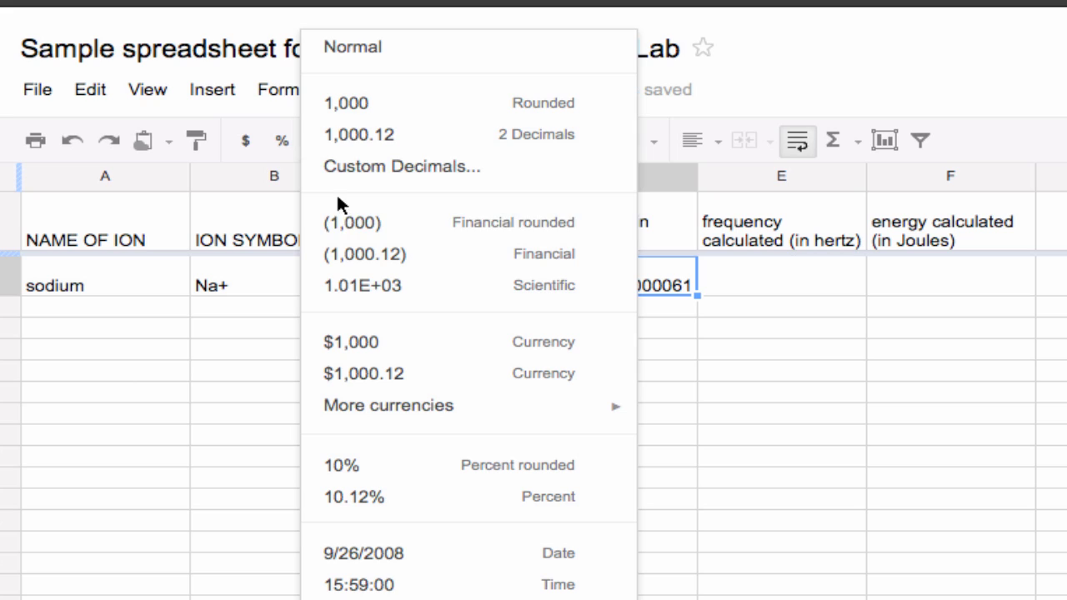
left_click(403, 289)
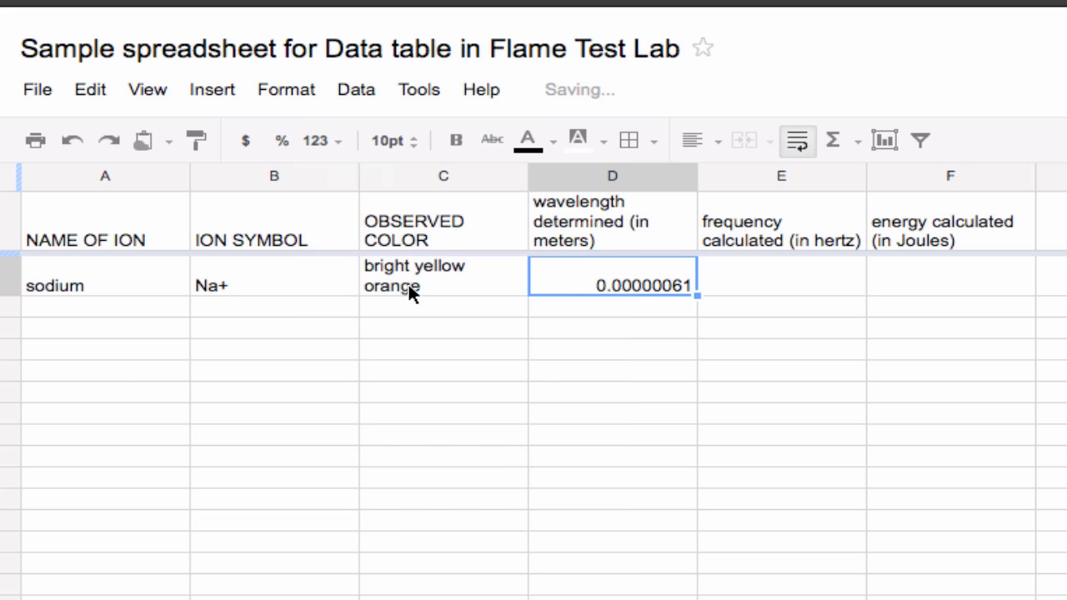
Calculate sodium's frequency in cell E2 with the formula =(3.00e8/D2)
left_click(763, 274)
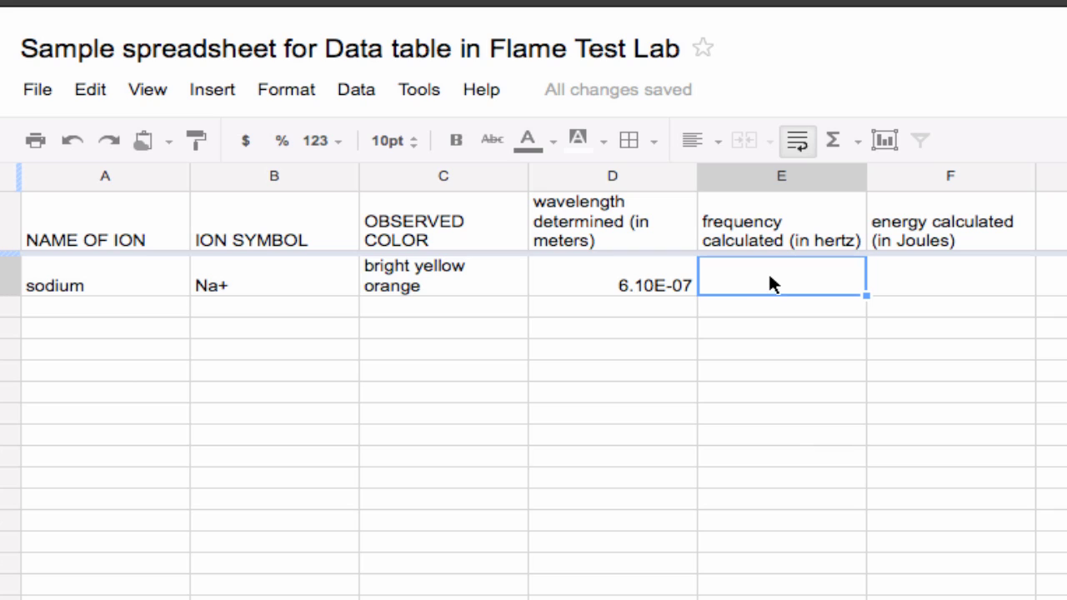
type("=")
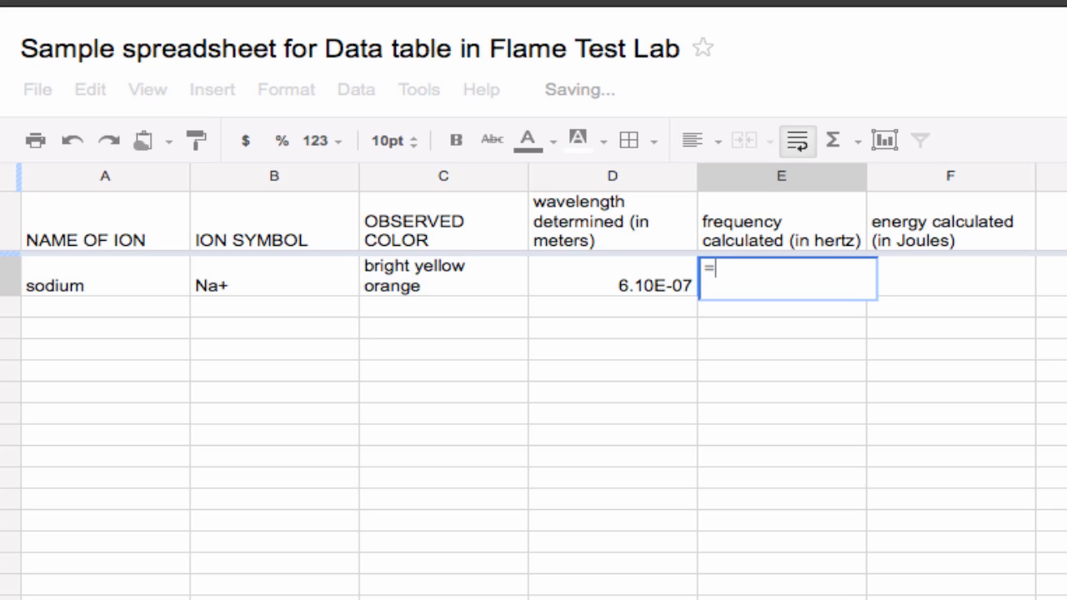
type("(3.00e8")
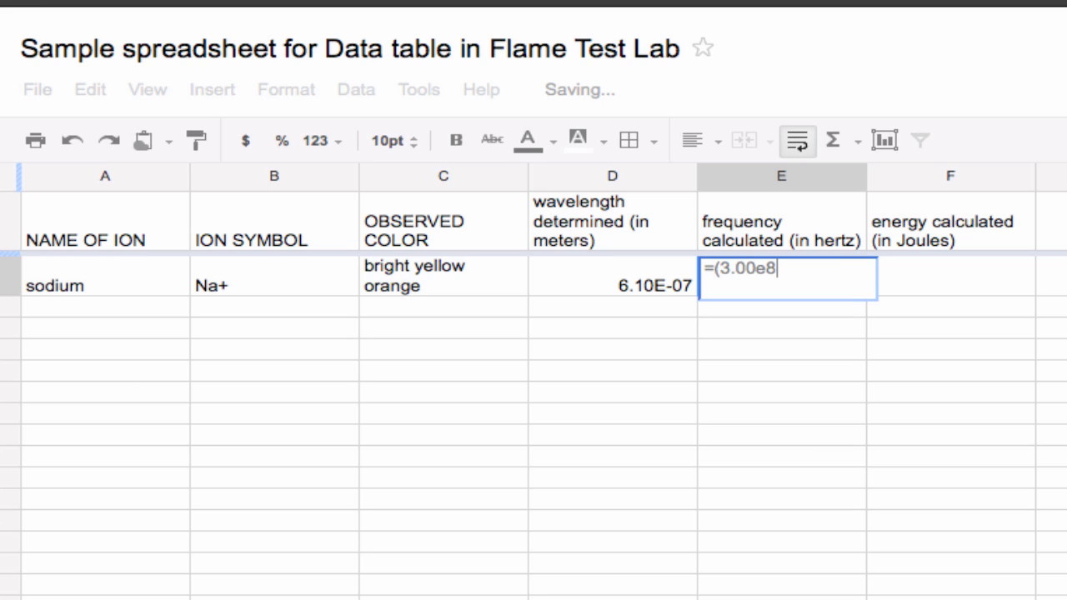
type("/")
left_click(624, 282)
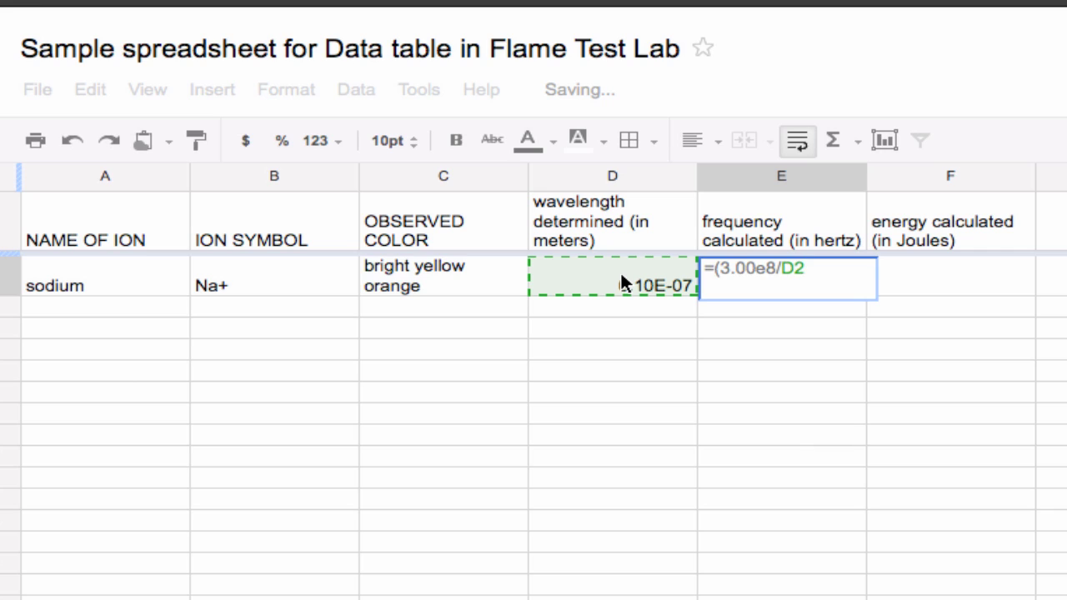
type(")")
key("Return")
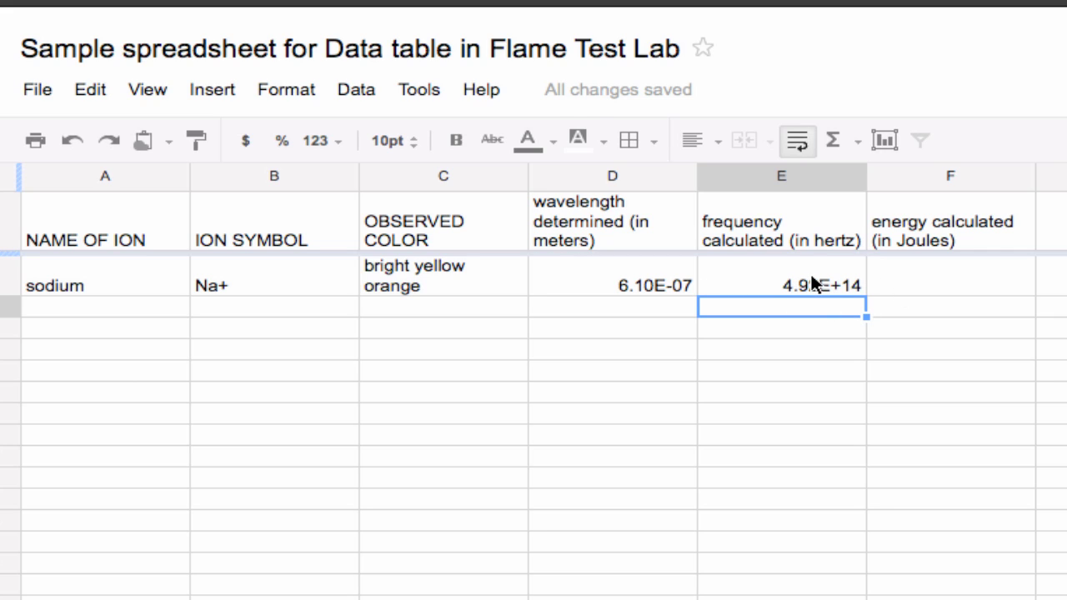
Calculate sodium's energy in cell F2 with the formula =(6.626e-34*E2)
left_click(886, 275)
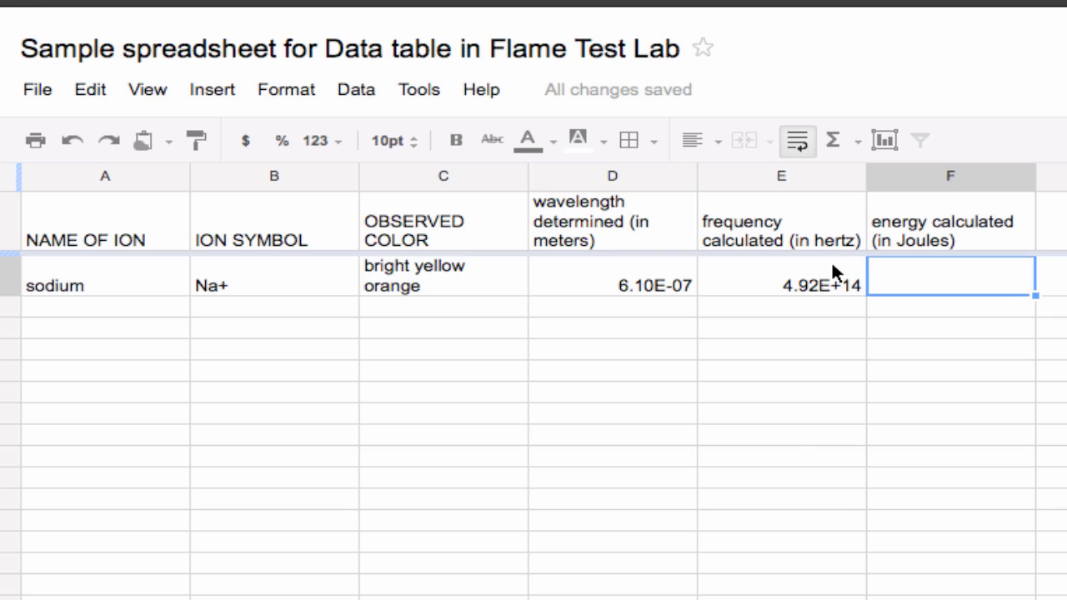
type("=")
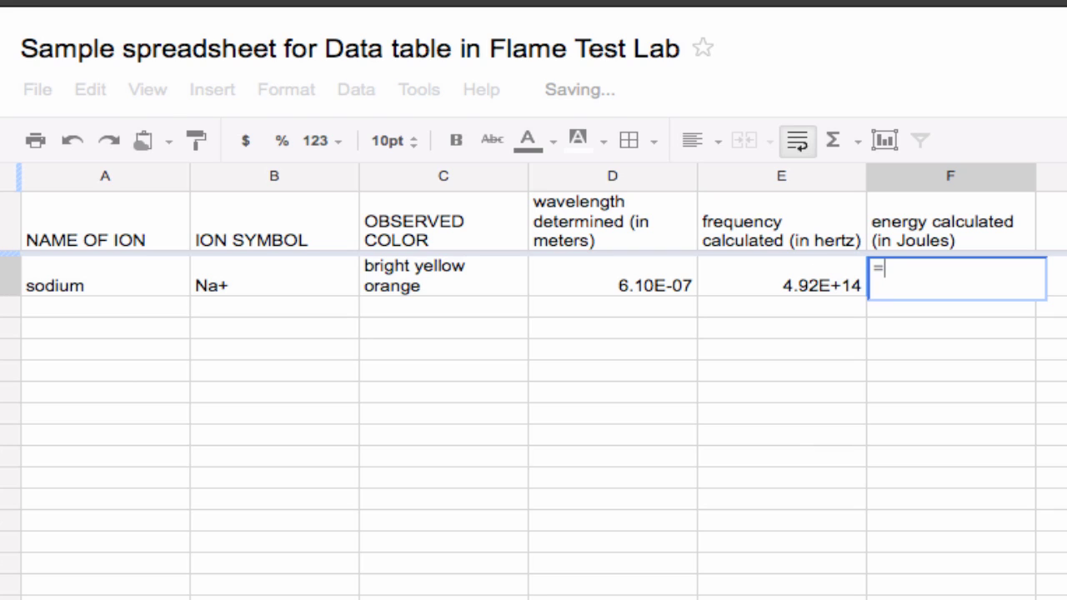
type("(6.626e")
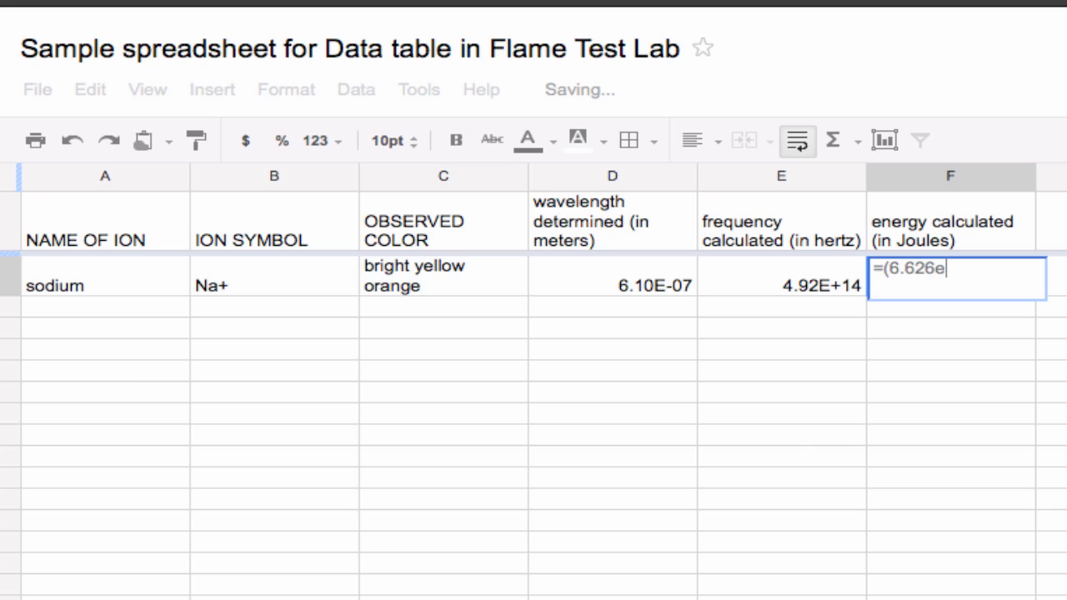
type("-34")
type("*")
left_click(799, 278)
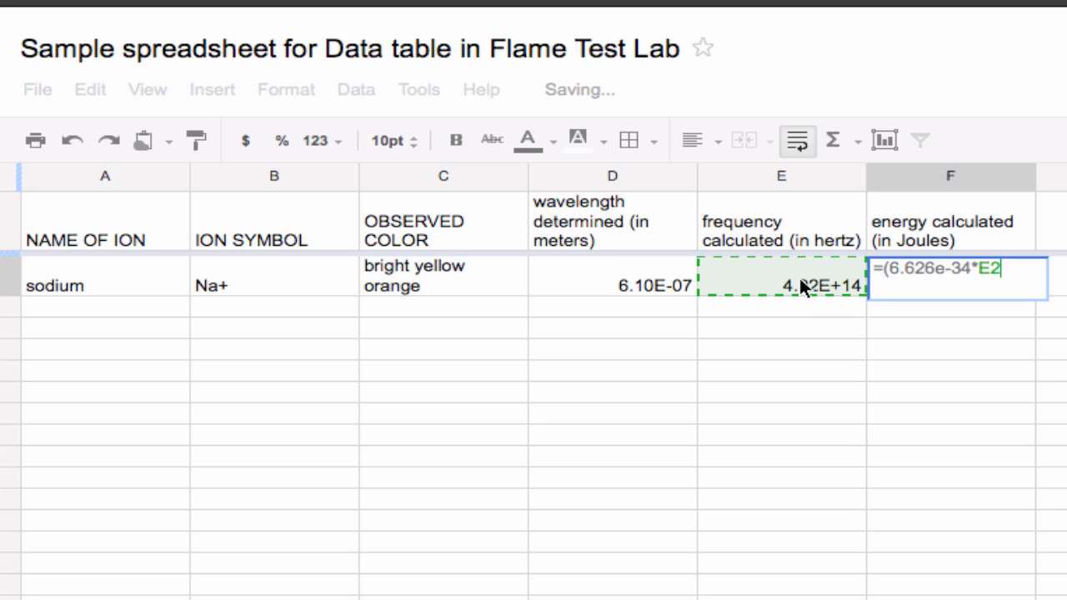
type(")")
key("Return")
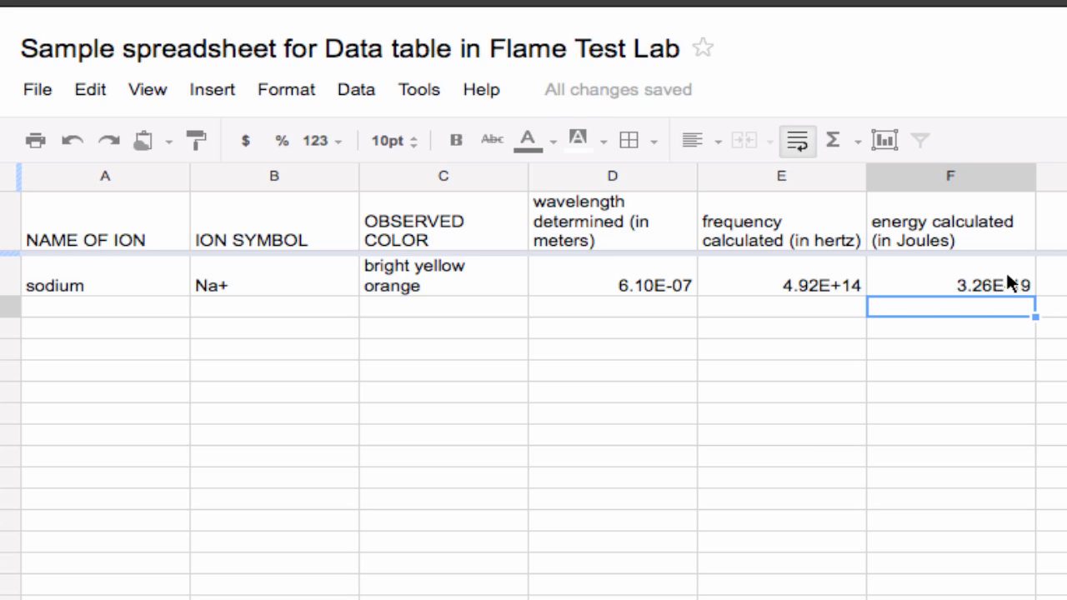
left_click(942, 283)
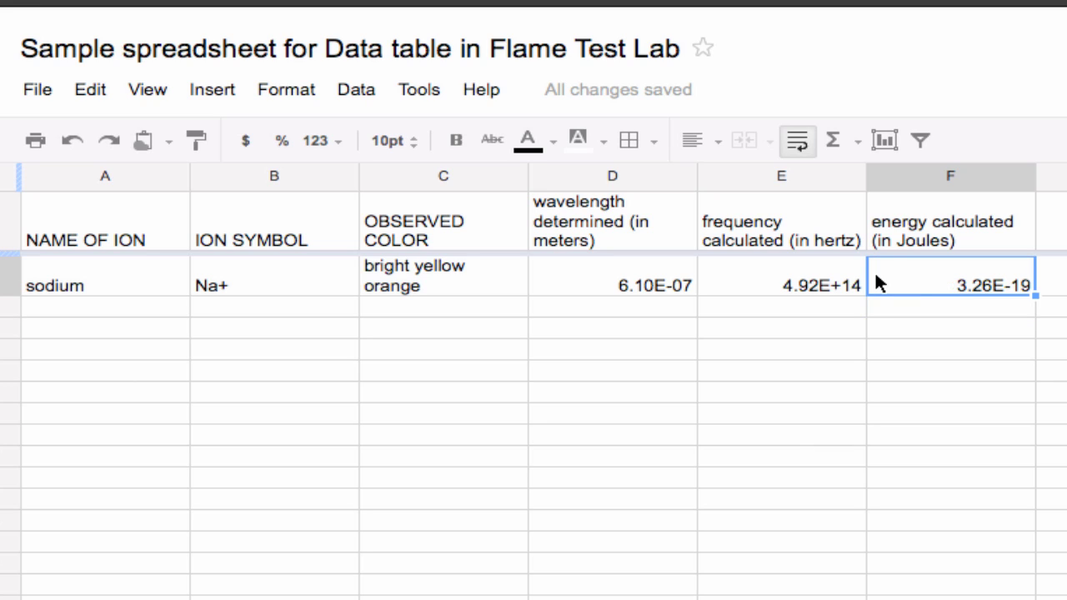
Enter the wavelengths 5.10E-07, 4.75E-07 and 6.55E-07 in the three cells below sodium's wavelength
left_click(652, 305)
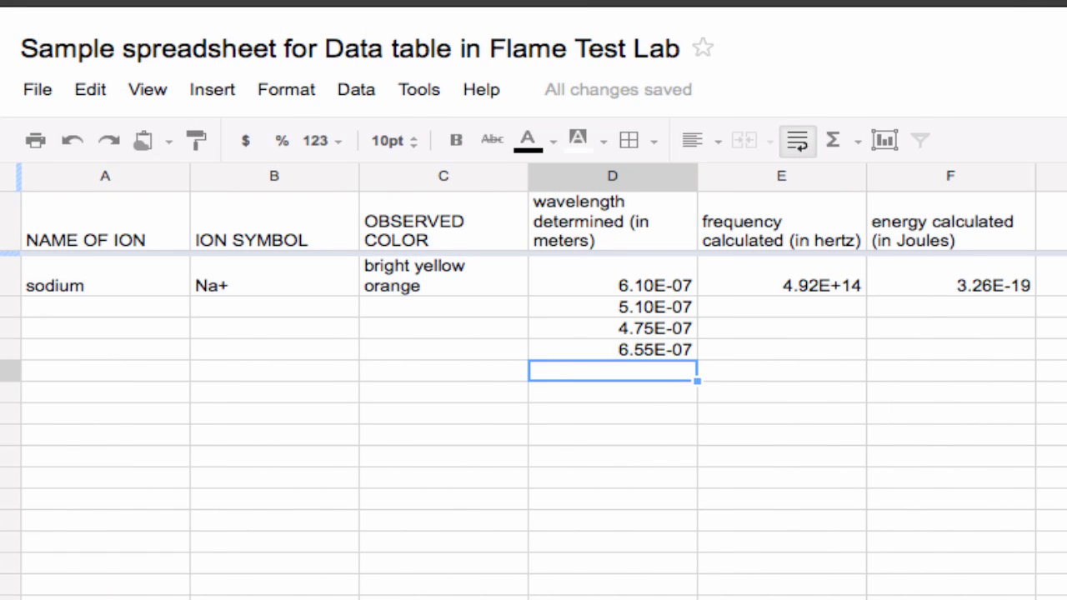
left_click(670, 307)
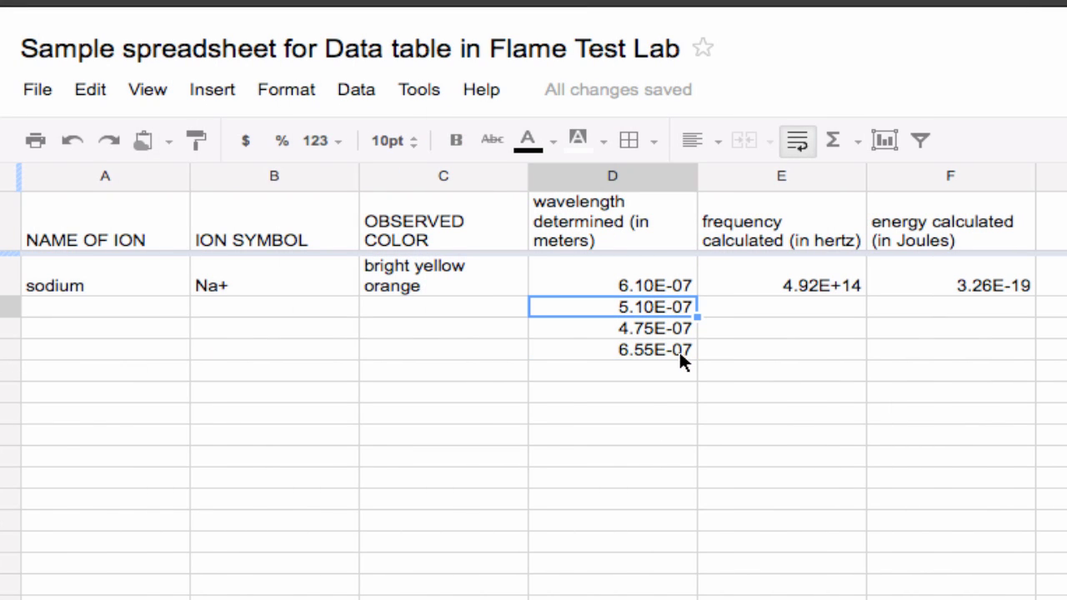
left_click(677, 354)
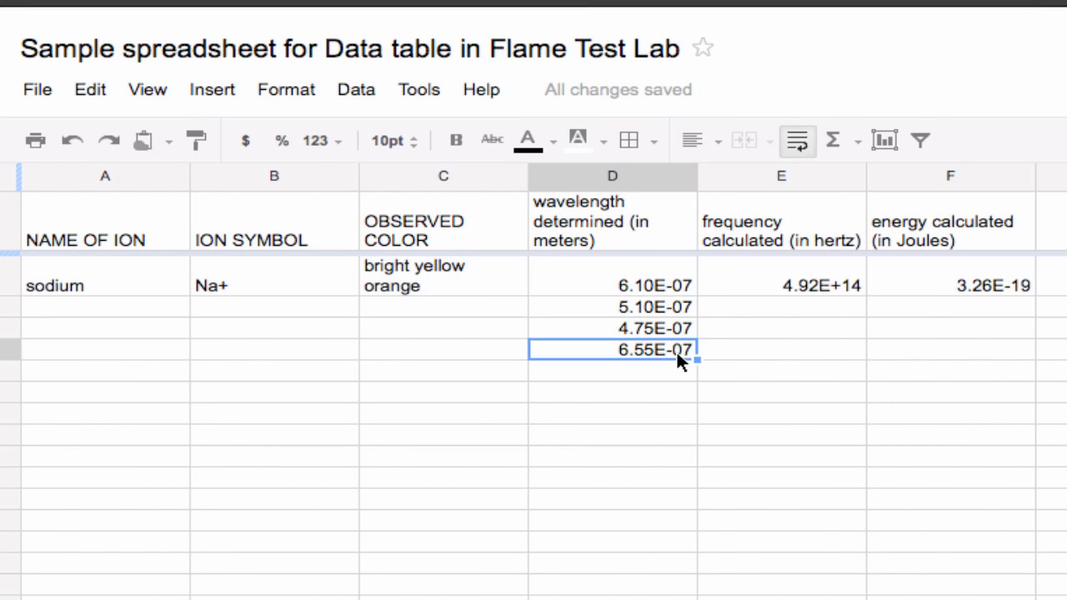
Fill the frequency formula from E2 down through E5 and check the copied formula in E3
left_click(800, 306)
left_click(810, 288)
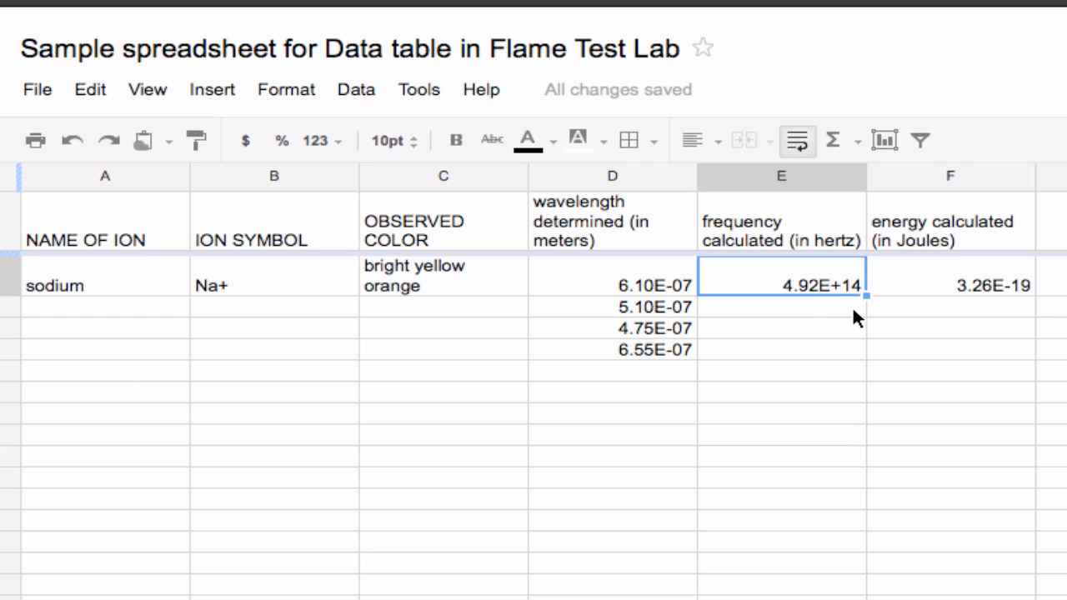
left_click(815, 304)
left_click(830, 281)
left_click_drag(865, 293, 869, 352)
left_click_drag(870, 351, 868, 350)
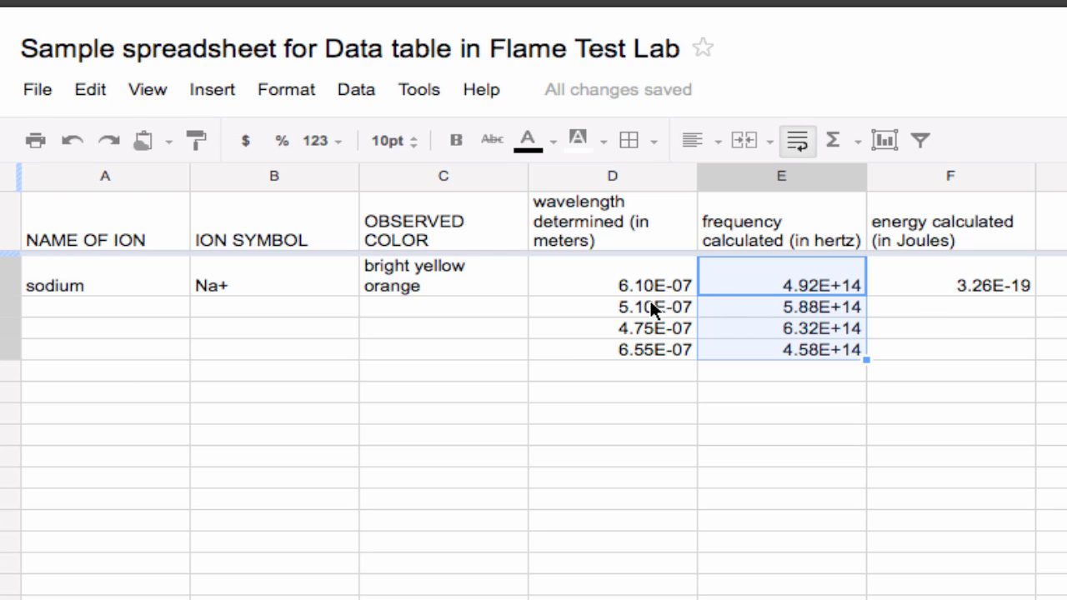
left_click(754, 306)
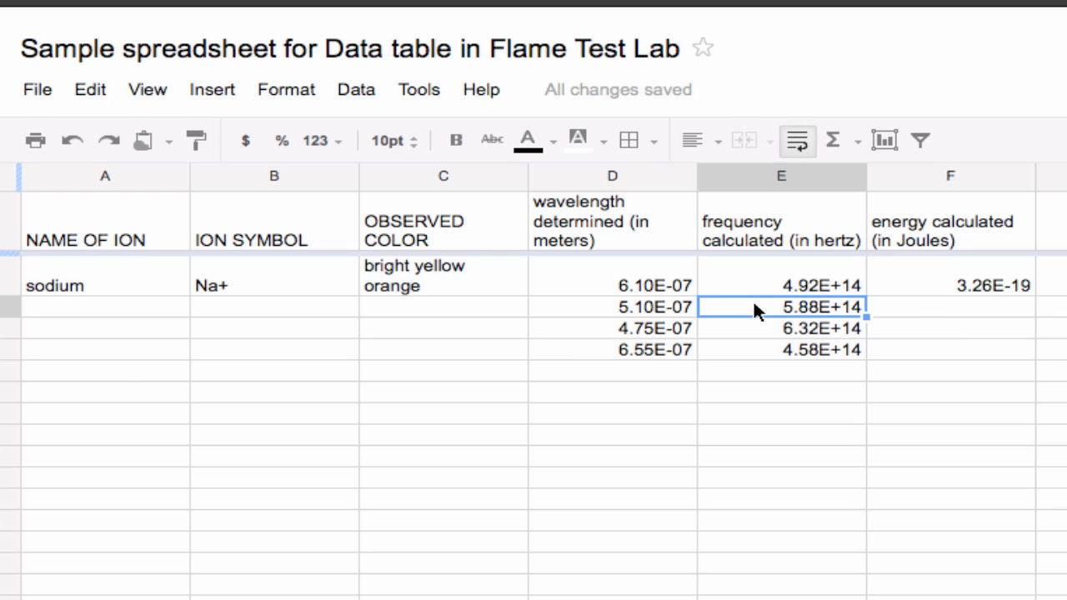
double_click(754, 307)
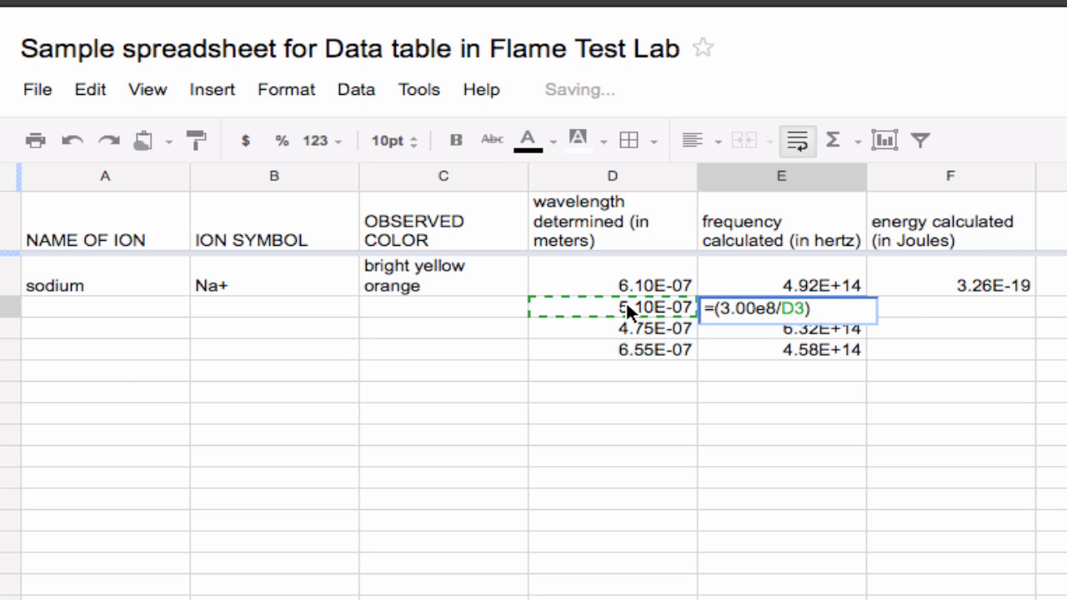
Fill the energy formula from F2 down through F5
left_click(934, 304)
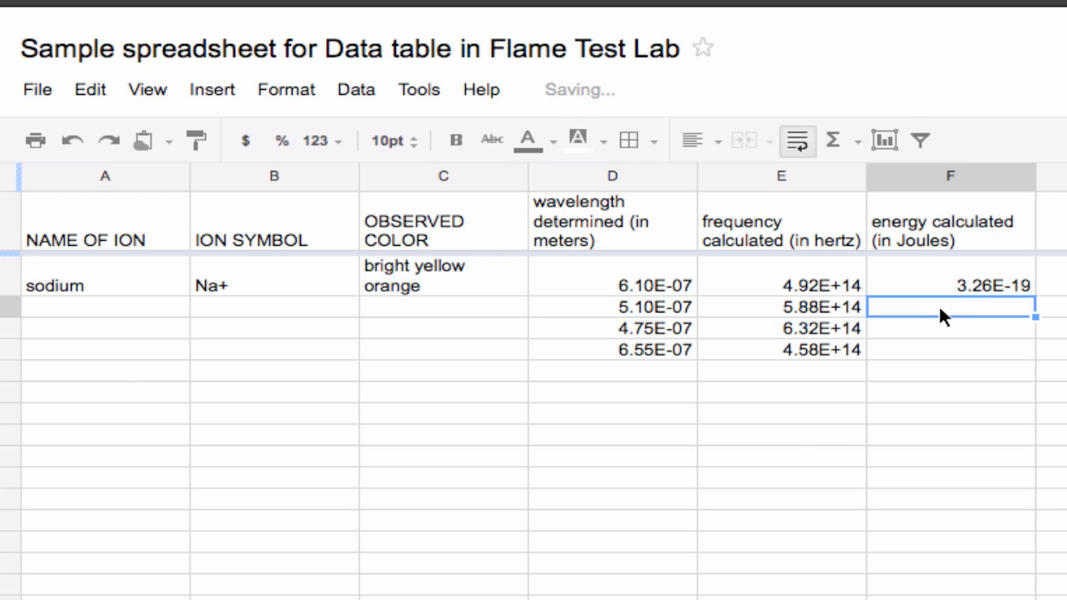
left_click(1000, 287)
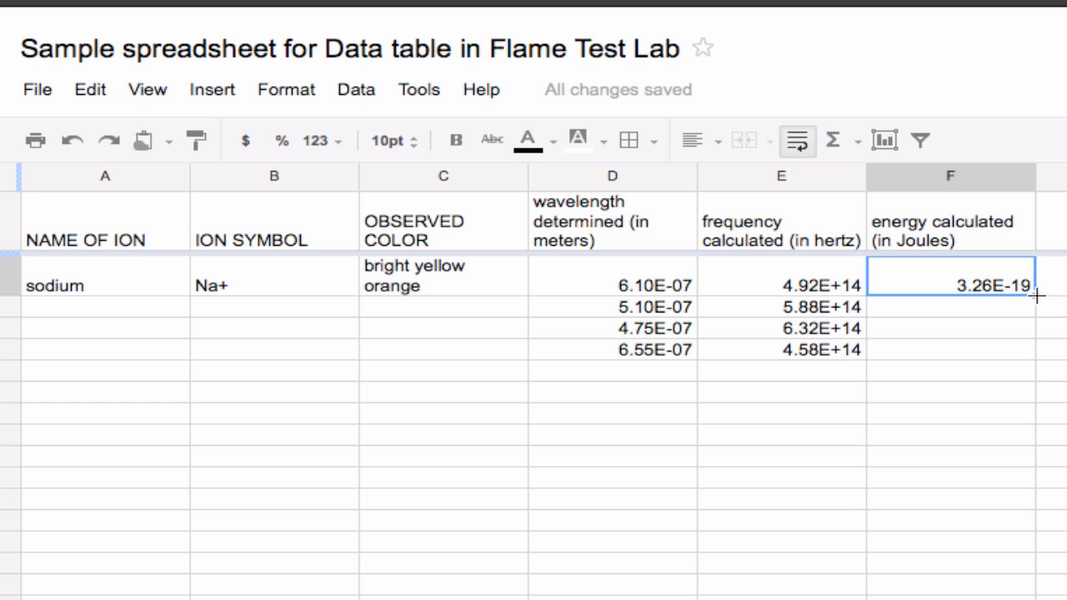
left_click_drag(1036, 295, 1037, 352)
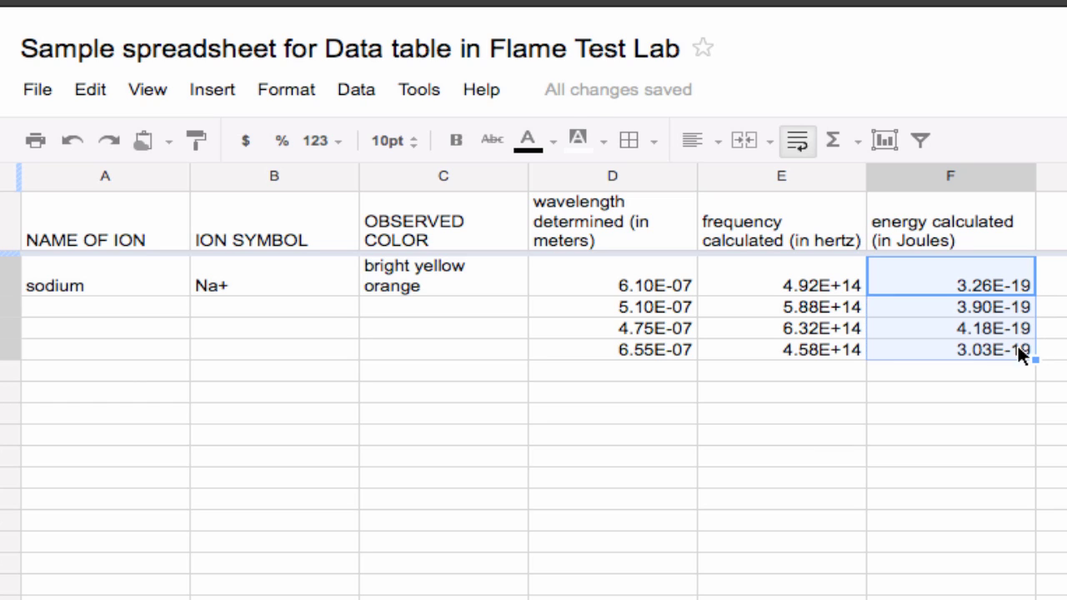
left_click(944, 315)
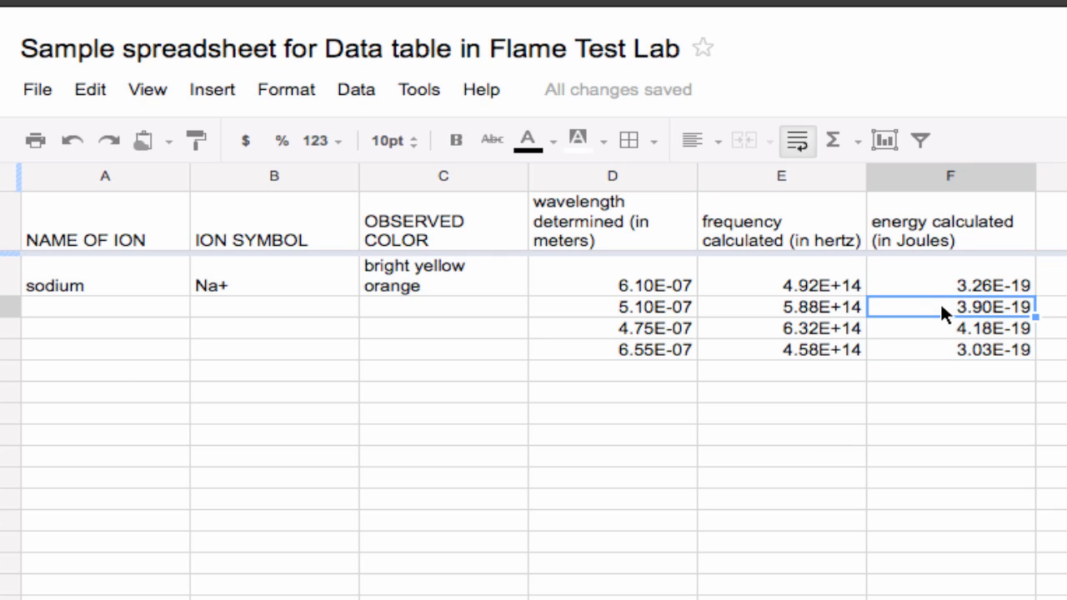
left_click(941, 346)
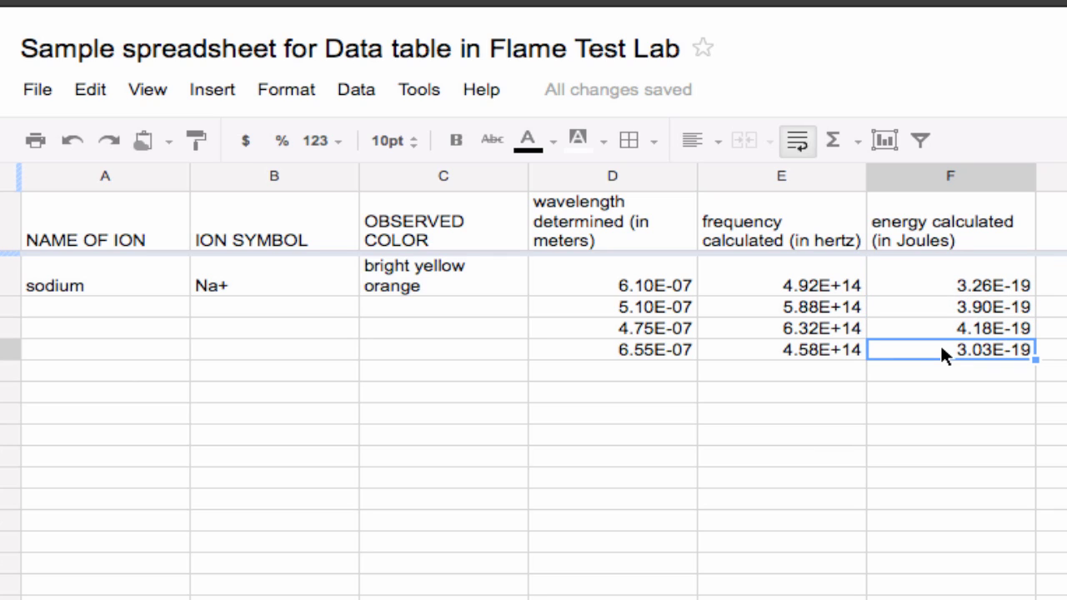